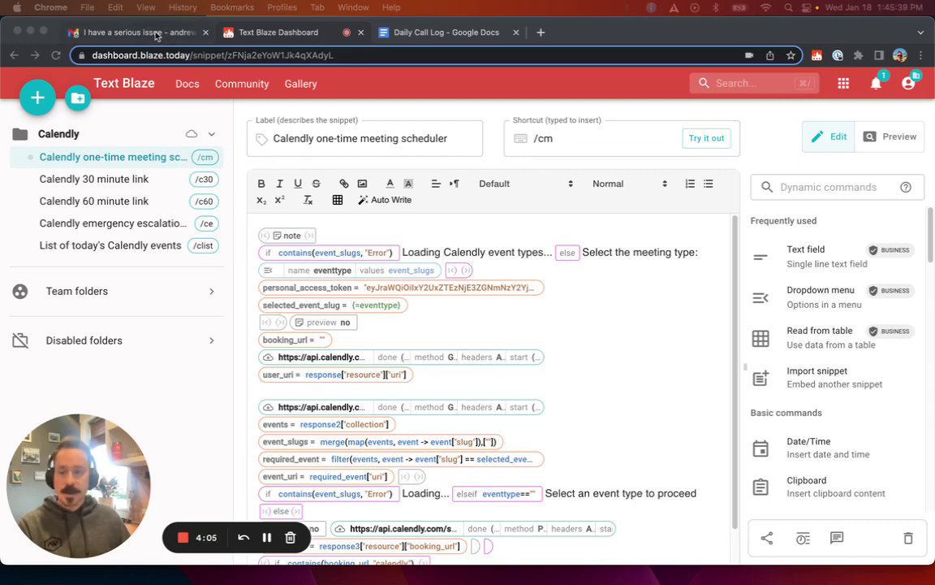
# In the Gmail reply to the customer, insert the Calendly emergency escalation link with the /ce snippet after "book this meeting:".
pyautogui.click(158, 36)
pyautogui.click(675, 209)
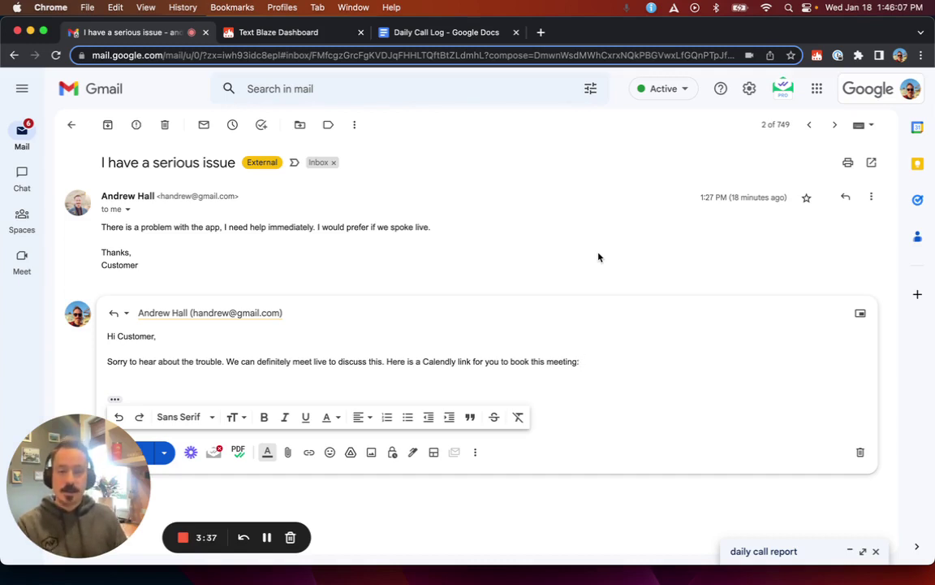
pyautogui.write('/ce')
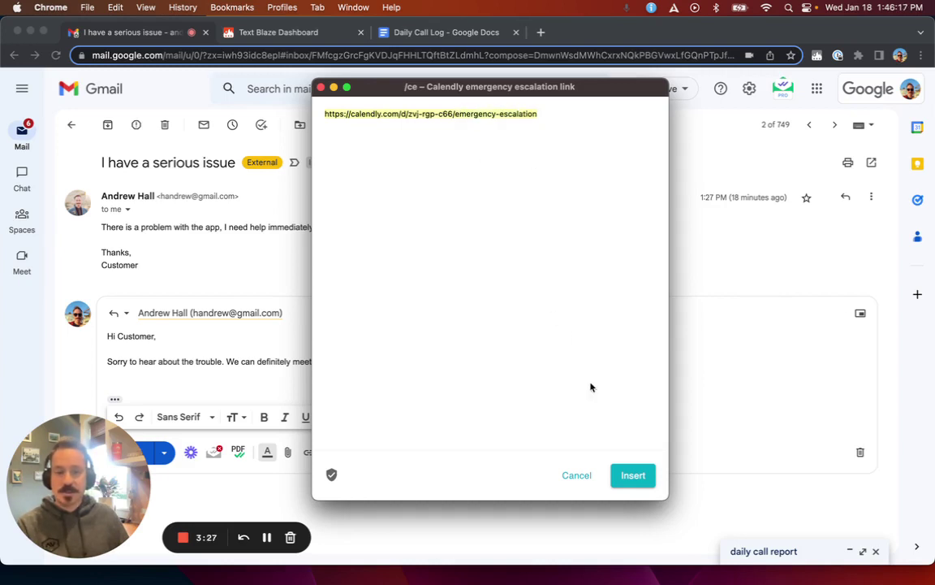
pyautogui.click(648, 481)
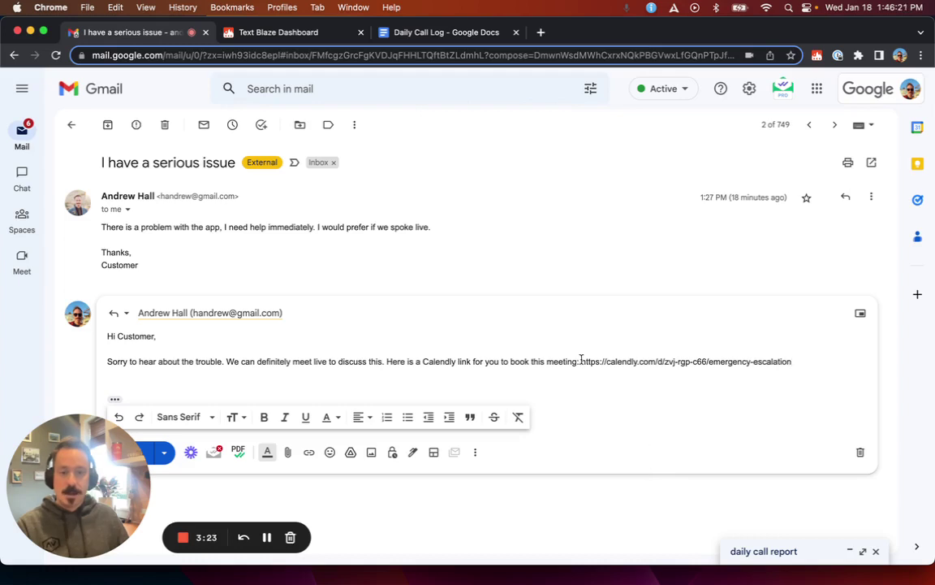
# Replace the booking link in the reply with the Calendly 30 minute link from the /c30 snippet.
pyautogui.moveTo(581, 361); pyautogui.dragTo(636, 370)
pyautogui.press('BackSpace')
pyautogui.write('/cal')
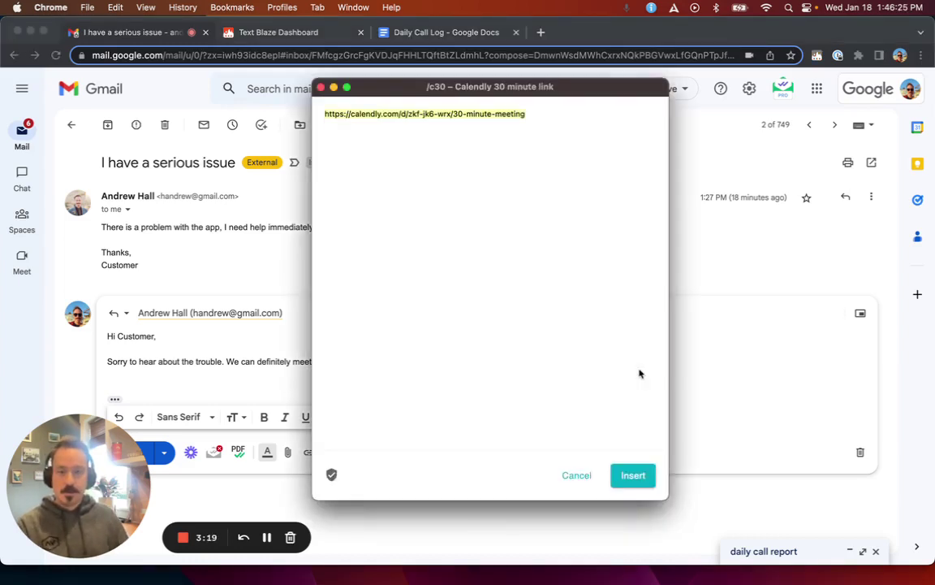
pyautogui.press('Return')
# Replace the booking link in the reply with the Calendly 60 minute link from the /c60 snippet.
pyautogui.moveTo(582, 361); pyautogui.dragTo(778, 361)
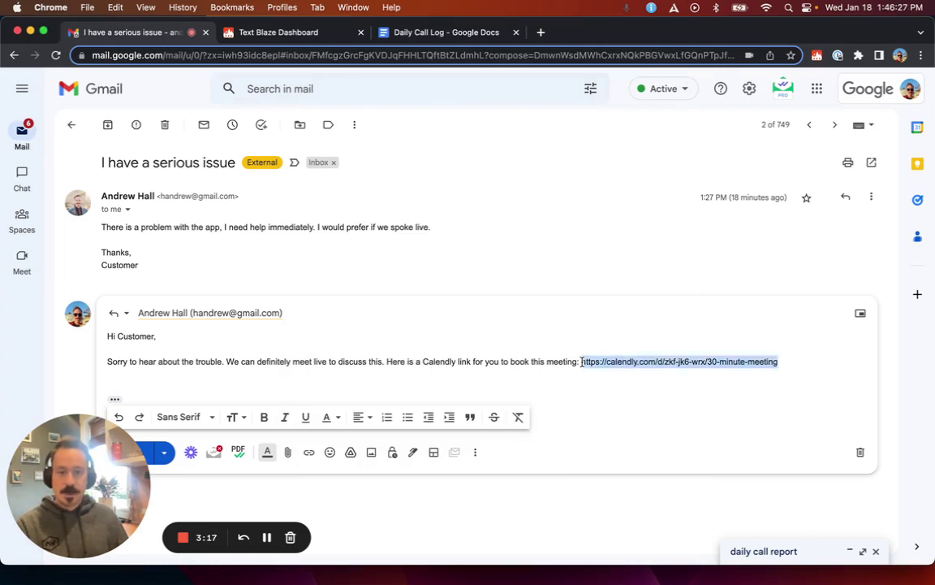
pyautogui.press('BackSpace')
pyautogui.write('/c60')
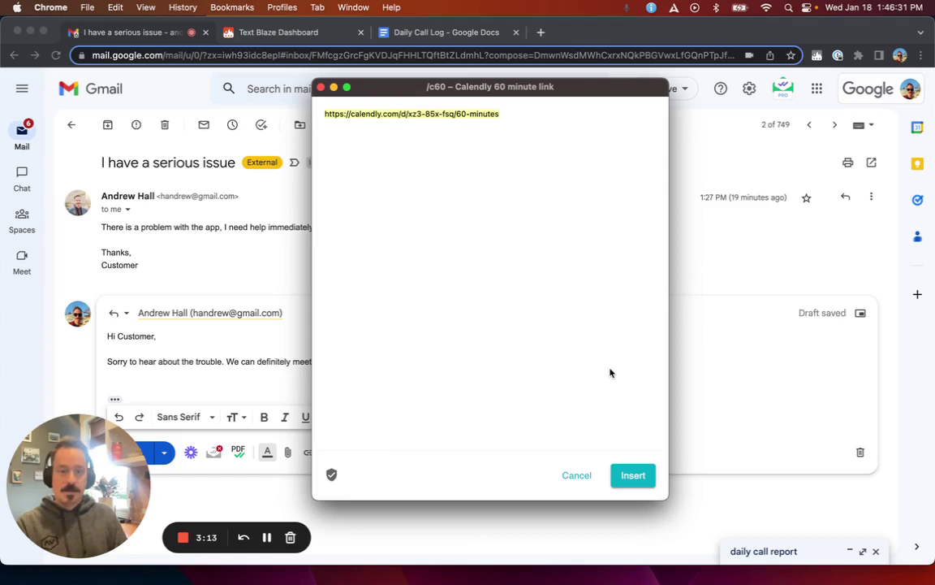
pyautogui.press('Return')
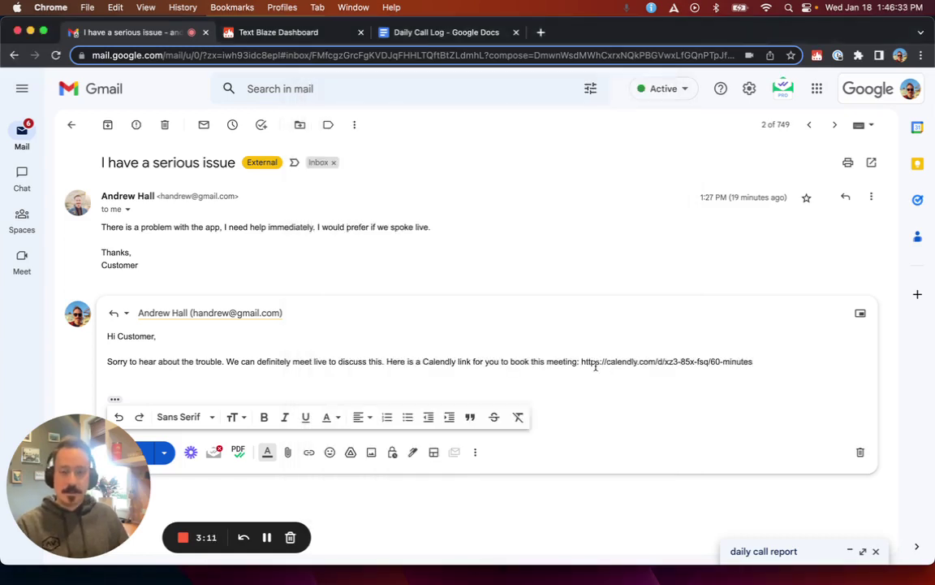
# Replace the booking link with a one-time meeting link from the /cm snippet, using the emergency-escalation meeting type.
pyautogui.moveTo(581, 362); pyautogui.dragTo(755, 361)
pyautogui.press('BackSpace')
pyautogui.write('/cm')
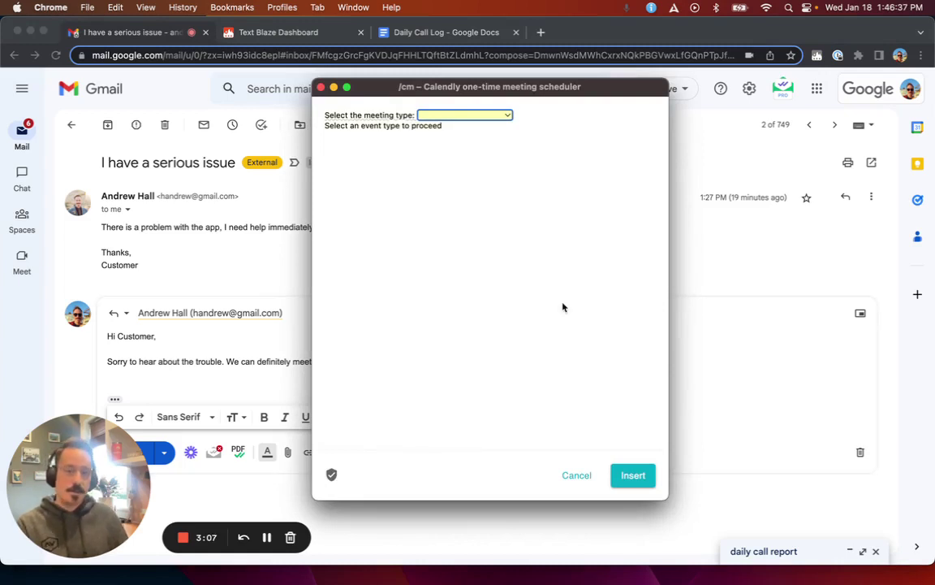
pyautogui.click(501, 115)
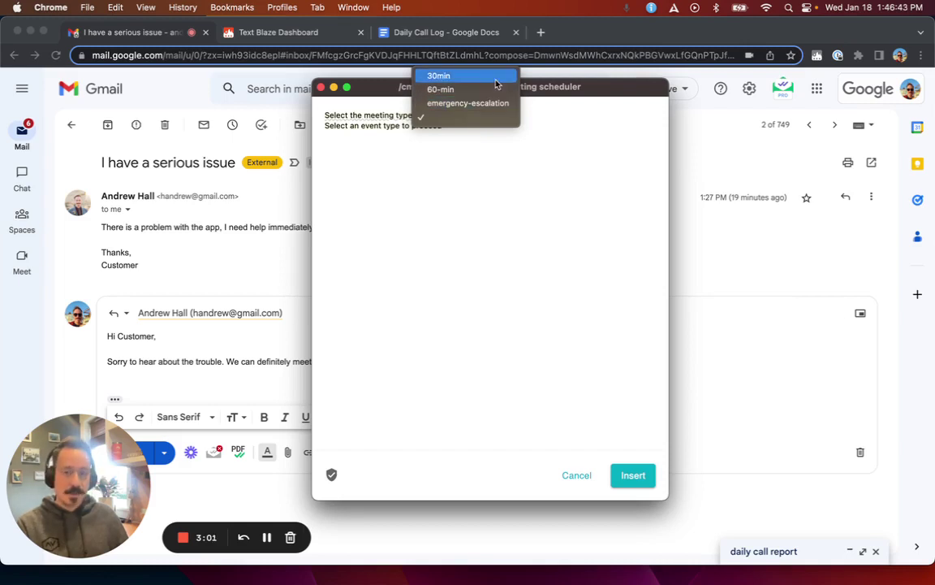
pyautogui.click(460, 105)
pyautogui.click(630, 471)
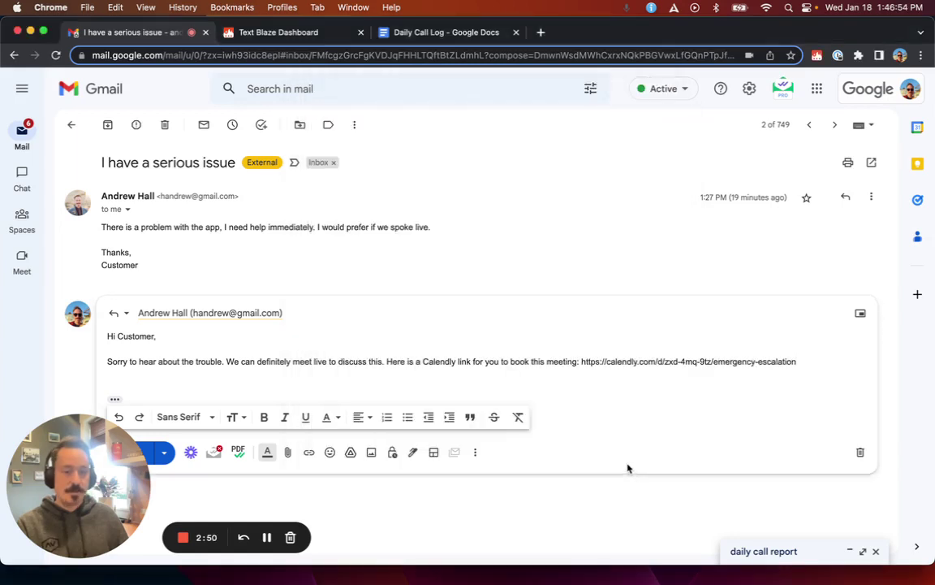
# Copy the one-time emergency-escalation link from the reply and open it in a new browser tab.
pyautogui.click(582, 361)
pyautogui.press('super+shift+Right')
pyautogui.press('super+c')
pyautogui.press('super+t')
pyautogui.press('super+v')
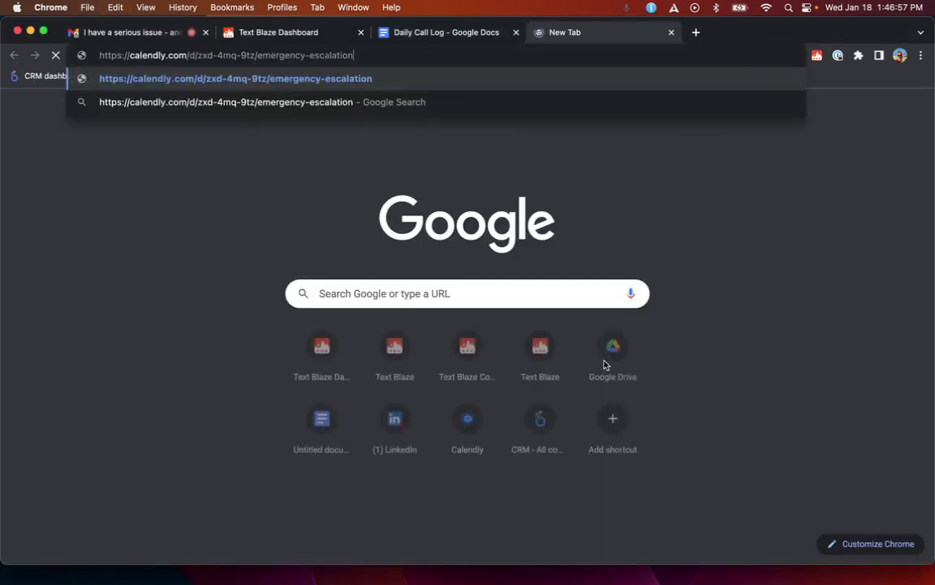
pyautogui.press('Return')
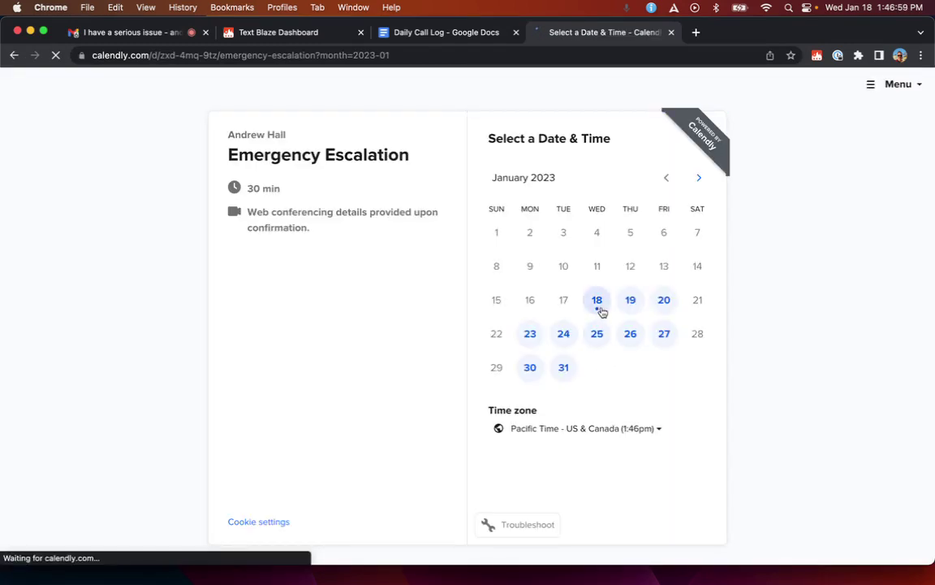
# Choose Wednesday, January 18 at 3:30pm for the Emergency Escalation meeting and confirm the slot.
pyautogui.click(598, 304)
pyautogui.click(695, 256)
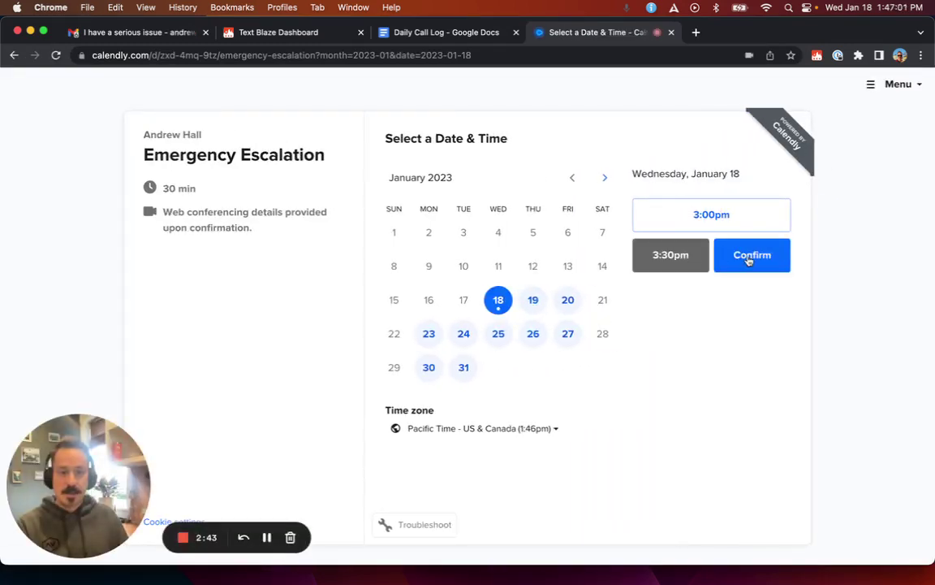
pyautogui.click(752, 259)
# Fill in the invitee's name and email, preparation notes "dsfsdfdsf", product "sdfsdfdsf" and specific issues "sdfsdfsdf", and schedule the event.
pyautogui.click(513, 188)
pyautogui.write('sdfdsfdsf')
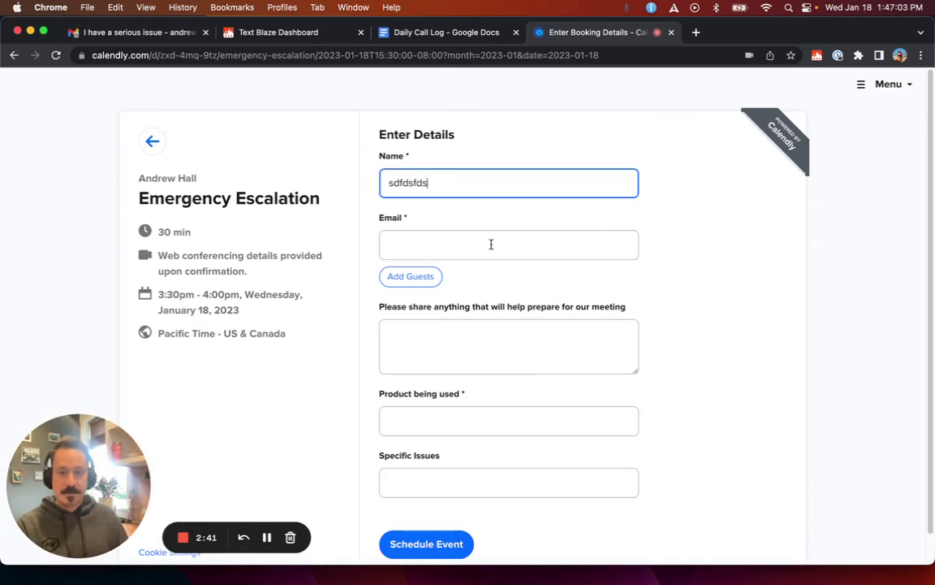
pyautogui.click(490, 245)
pyautogui.write('sdfdssfd@fdsjfjdsf.com')
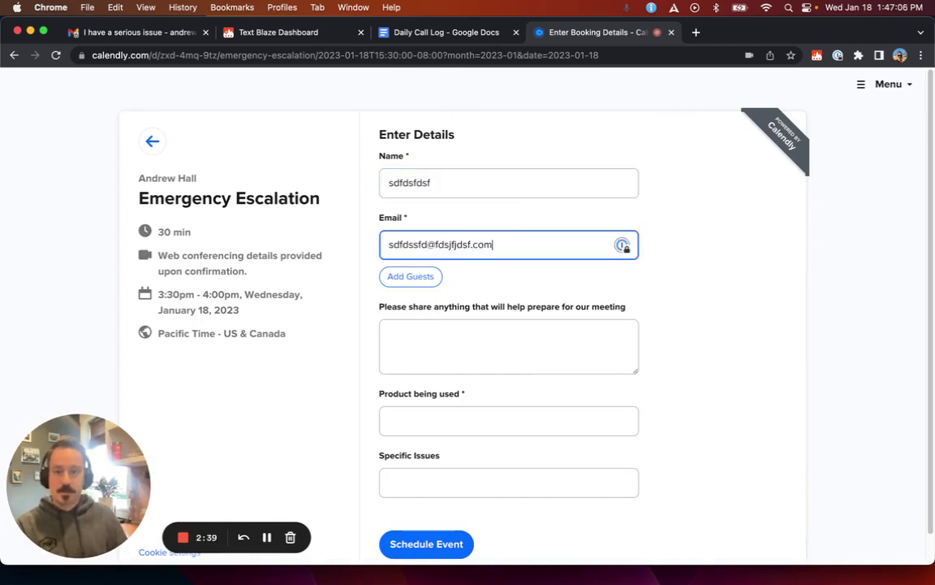
pyautogui.click(475, 344)
pyautogui.write('dsfsdfdsf')
pyautogui.click(463, 419)
pyautogui.write('sdfsdfdsf')
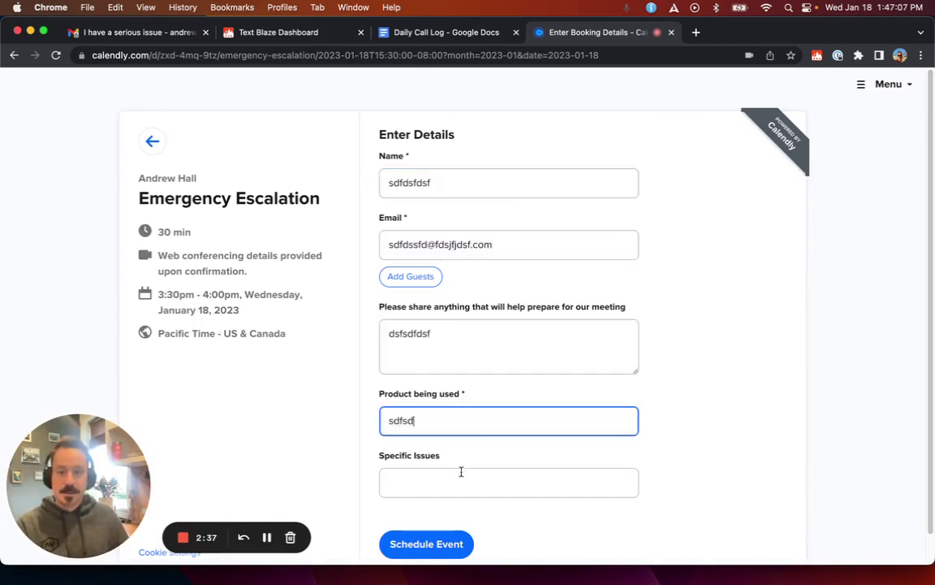
pyautogui.click(461, 479)
pyautogui.write('sdfsdfsdf')
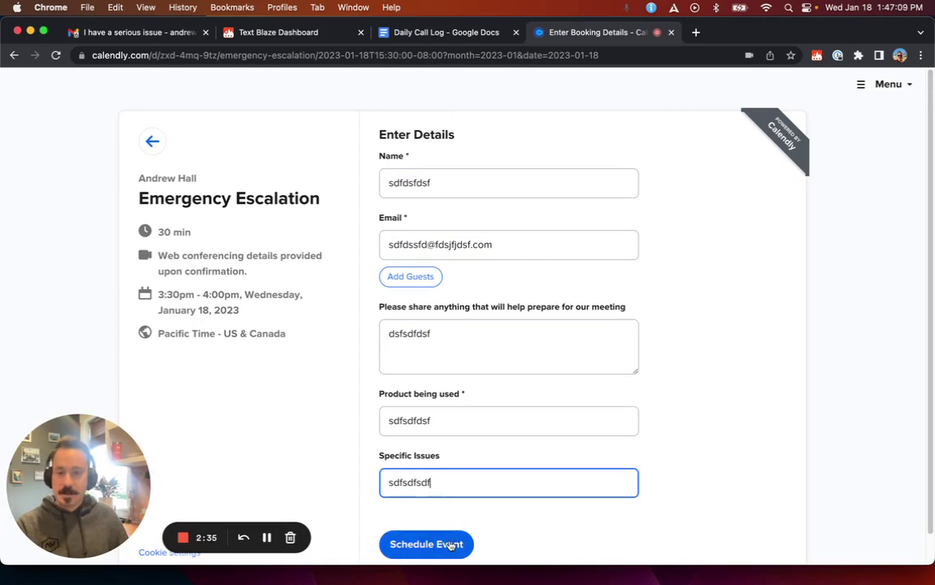
pyautogui.click(442, 545)
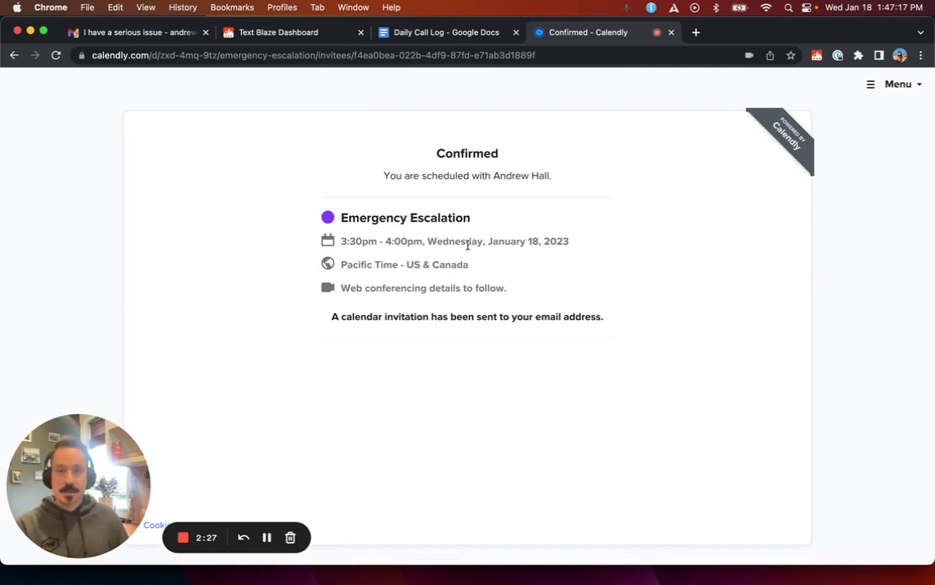
# In the Daily Call Log Google Doc, review and insert the list of today's Calendly events with the /clist snippet.
pyautogui.click(455, 32)
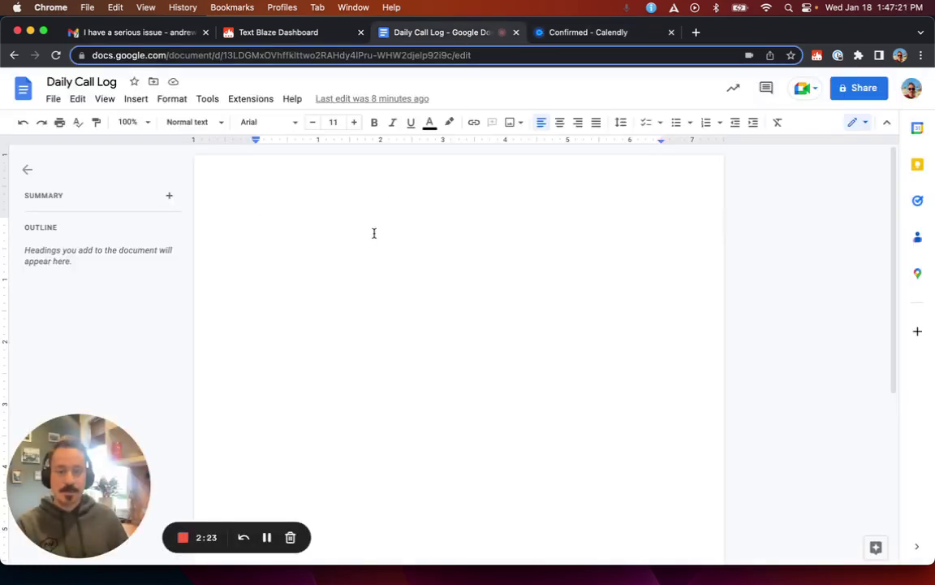
pyautogui.write('/d')
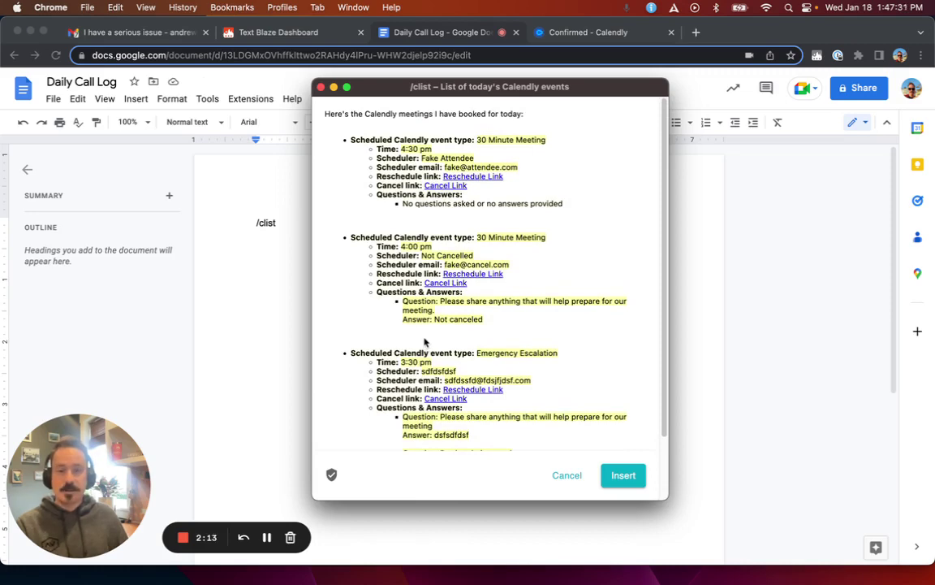
pyautogui.scroll(-2, 424, 337)
pyautogui.moveTo(394, 319); pyautogui.dragTo(523, 315)
pyautogui.scroll(-2, 524, 315)
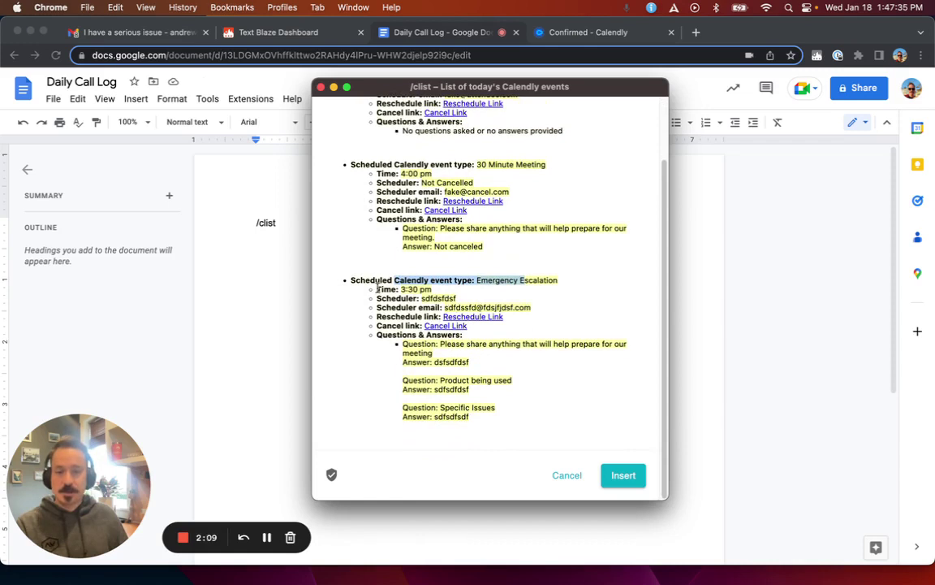
pyautogui.moveTo(376, 289); pyautogui.dragTo(457, 374)
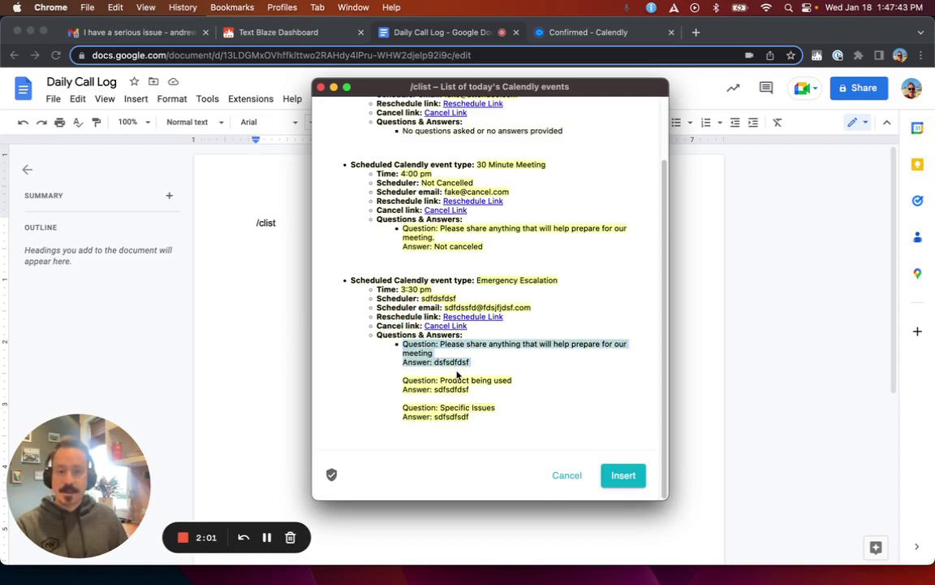
pyautogui.doubleClick(418, 380)
pyautogui.click(435, 363)
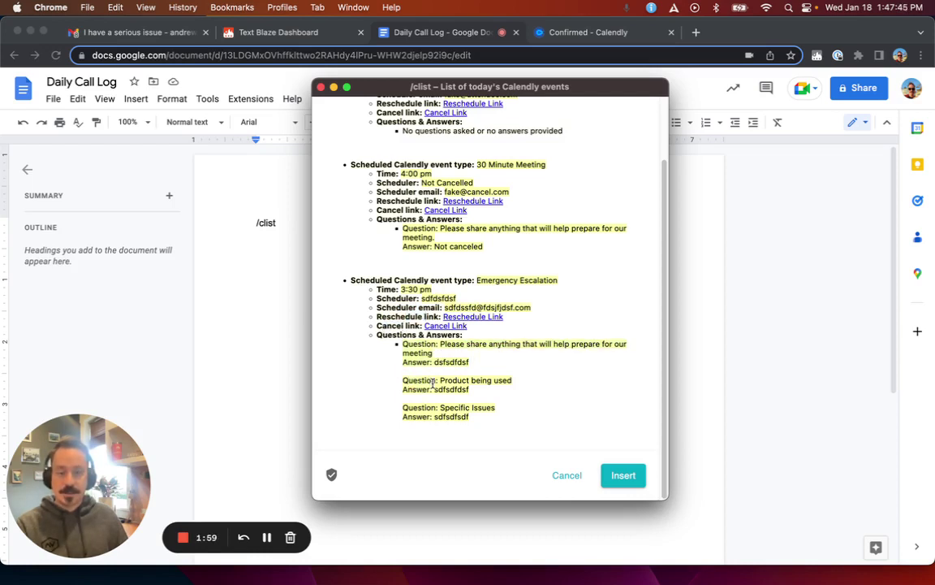
pyautogui.scroll(1, 435, 362)
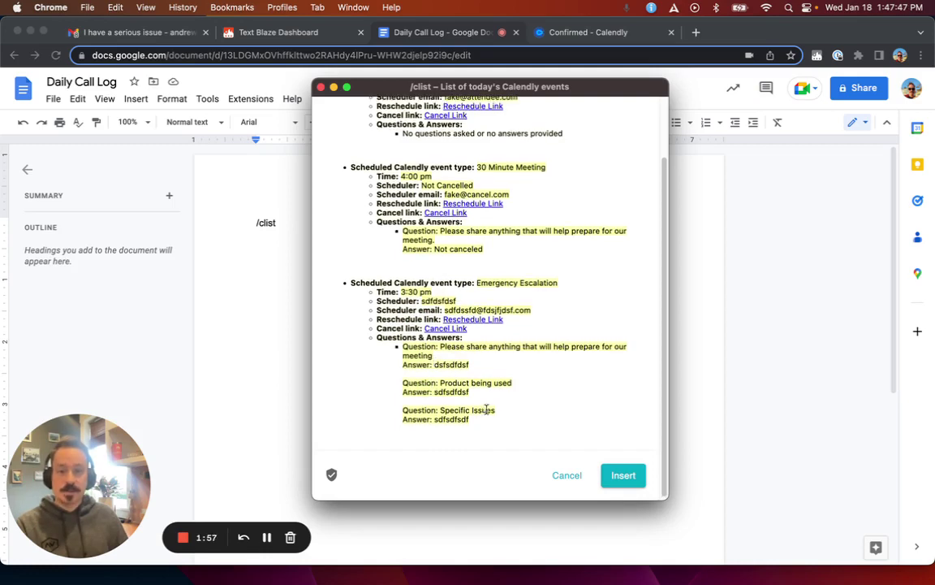
pyautogui.click(622, 476)
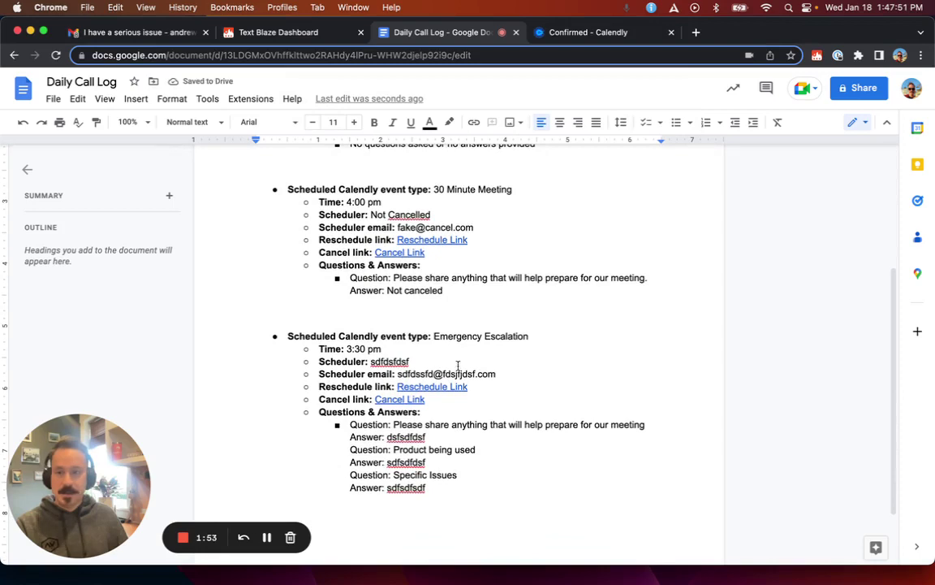
# In Gmail's "daily call report" draft, insert the list of today's Calendly events below the intro sentence with the /clist snippet.
pyautogui.click(138, 32)
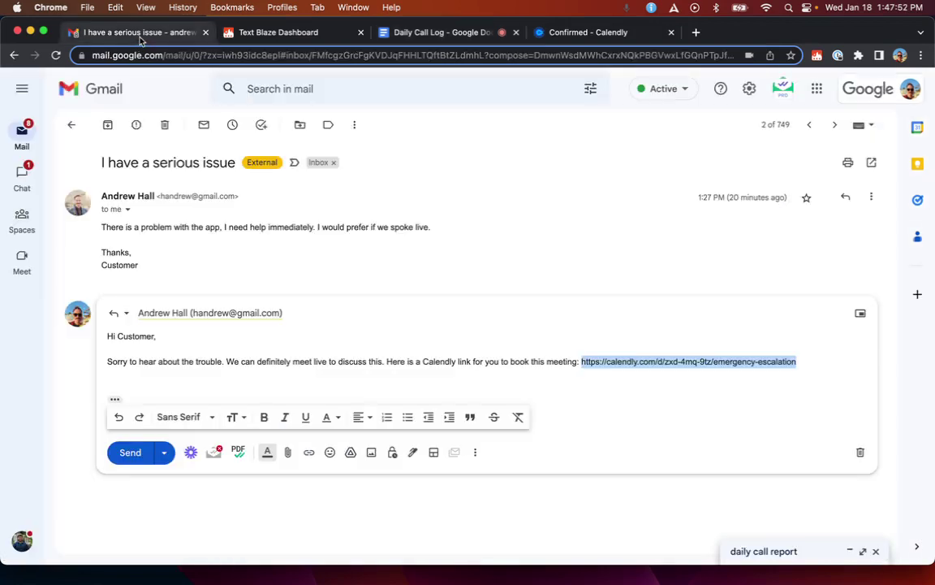
pyautogui.click(777, 553)
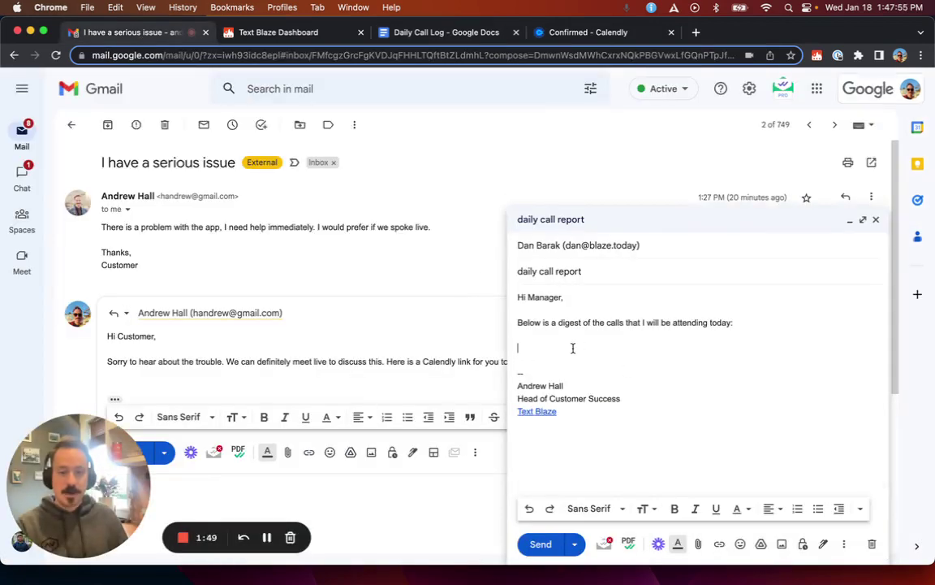
pyautogui.write('/cli')
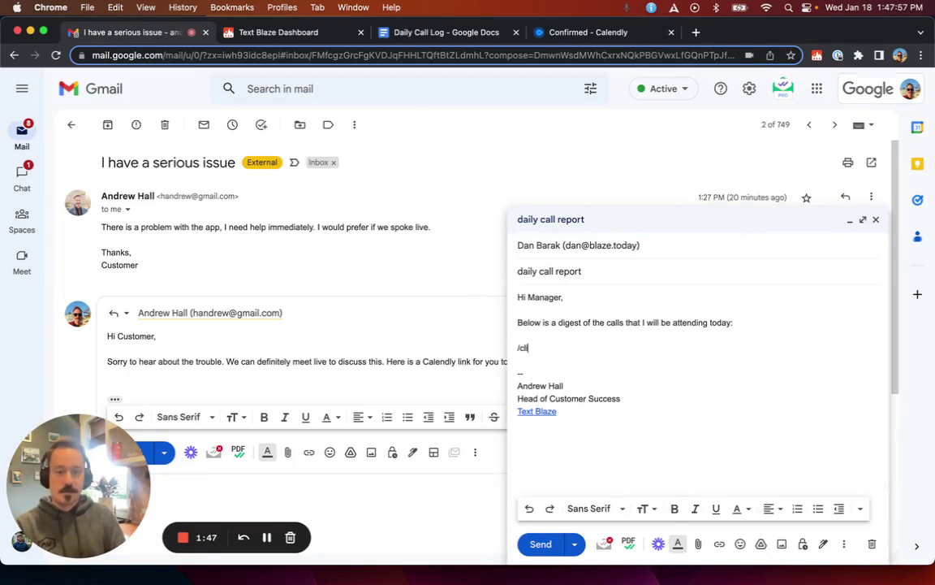
pyautogui.write('st')
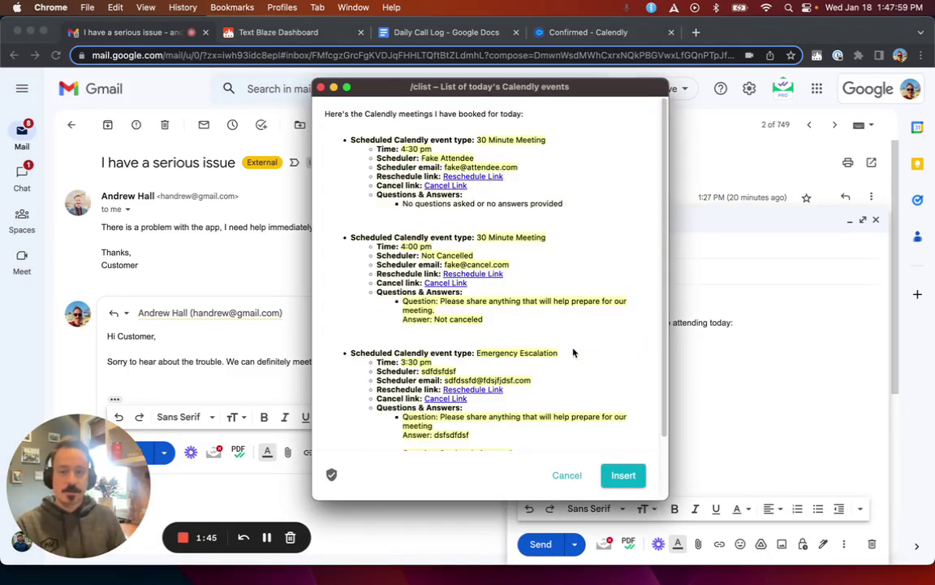
pyautogui.press('Return')
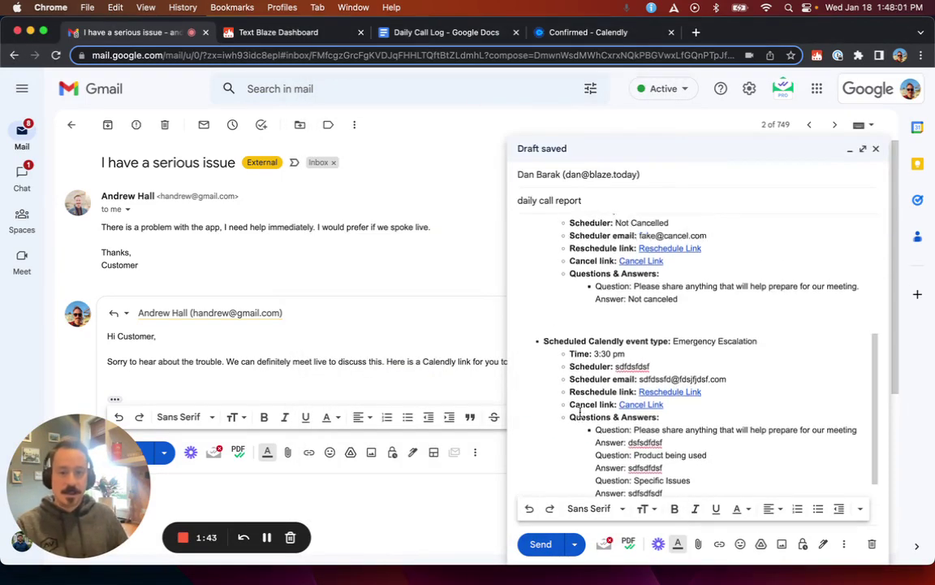
pyautogui.scroll(8, 581, 411)
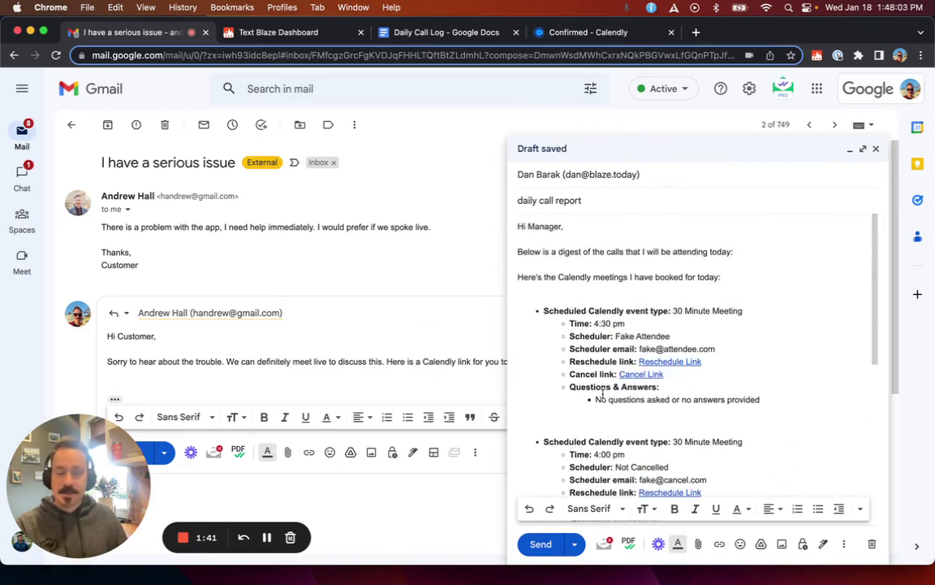